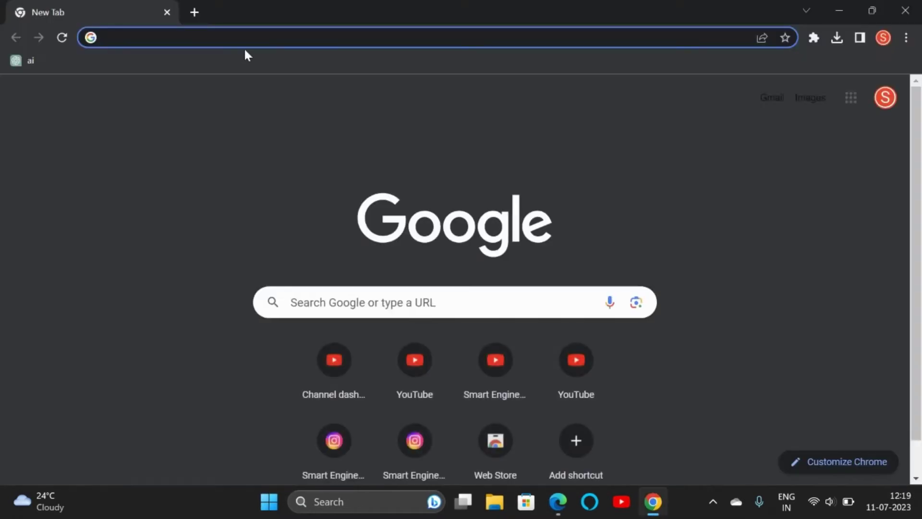
type("downl")
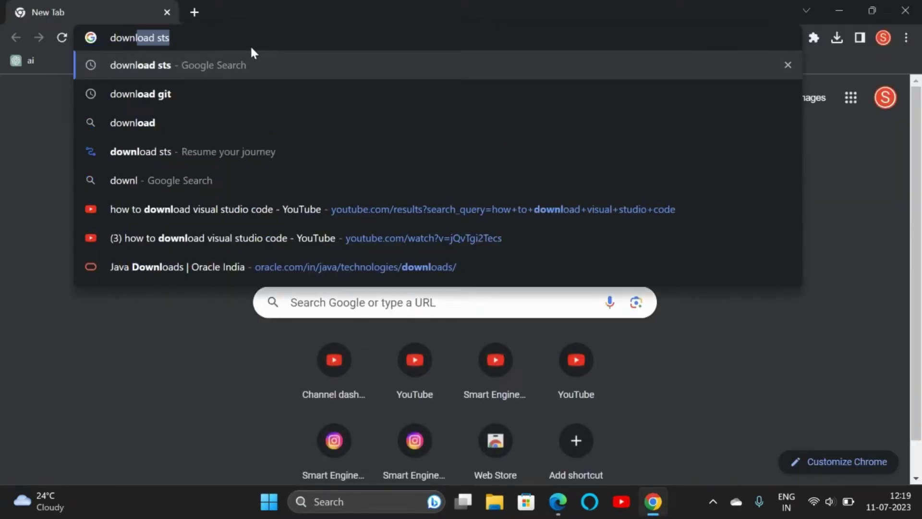
type("oad sts")
Step: Run a Google search for 'download sts'
key("Return")
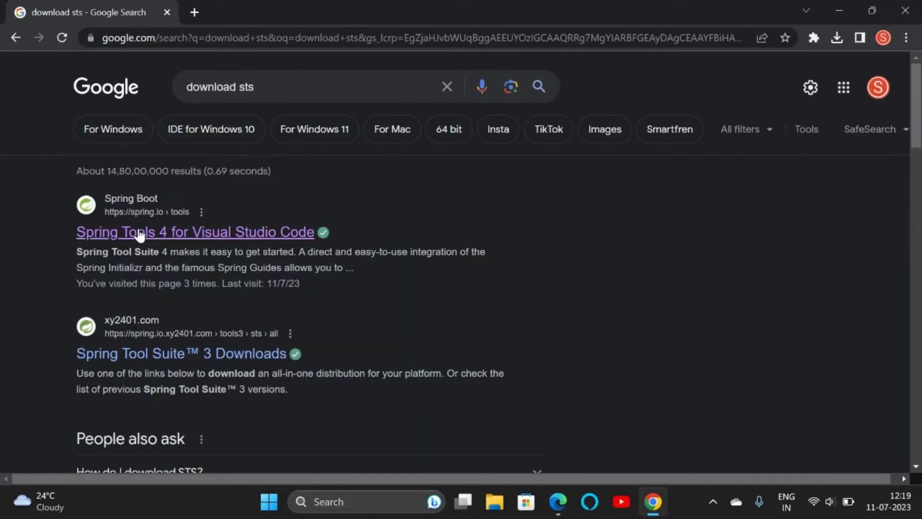
Step: Download Spring Tools 4.19.0 for Eclipse (Windows x86_64) from spring.io/tools
left_click(191, 232)
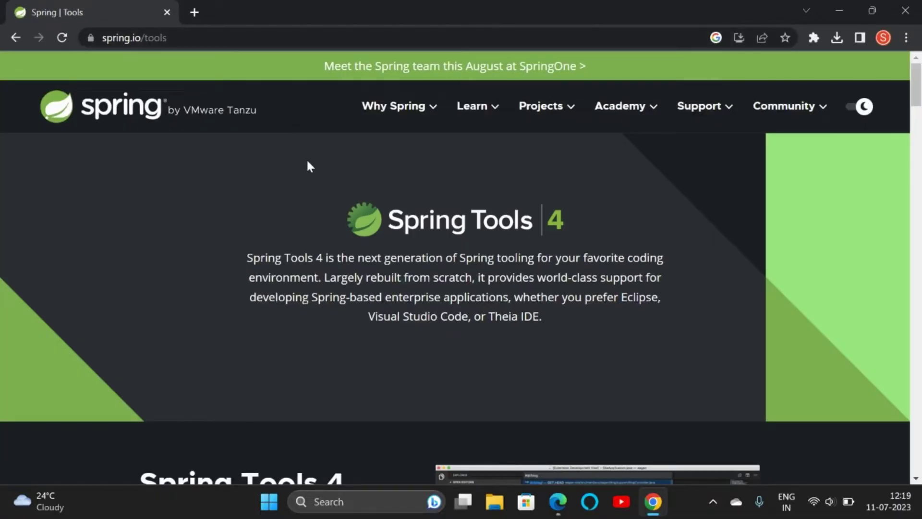
scroll(309, 162, "down", 5)
scroll(309, 162, "down", 5)
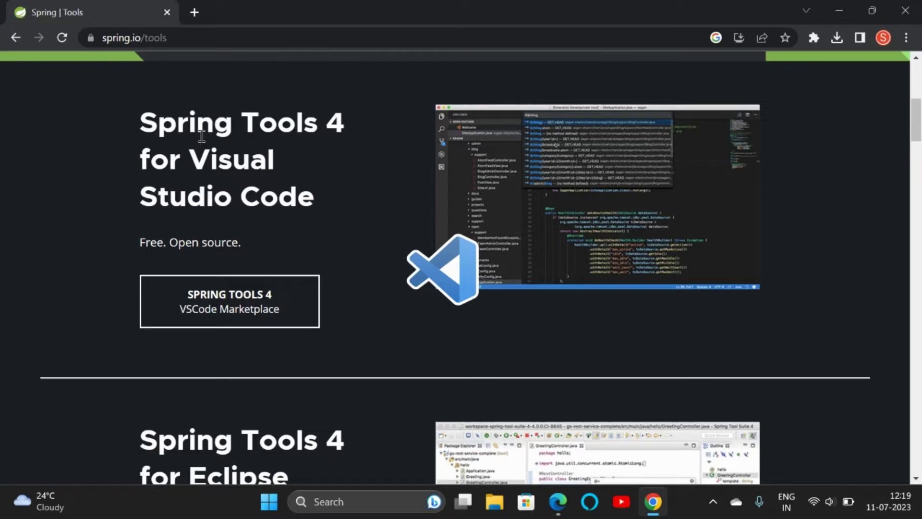
scroll(233, 249, "down", 3)
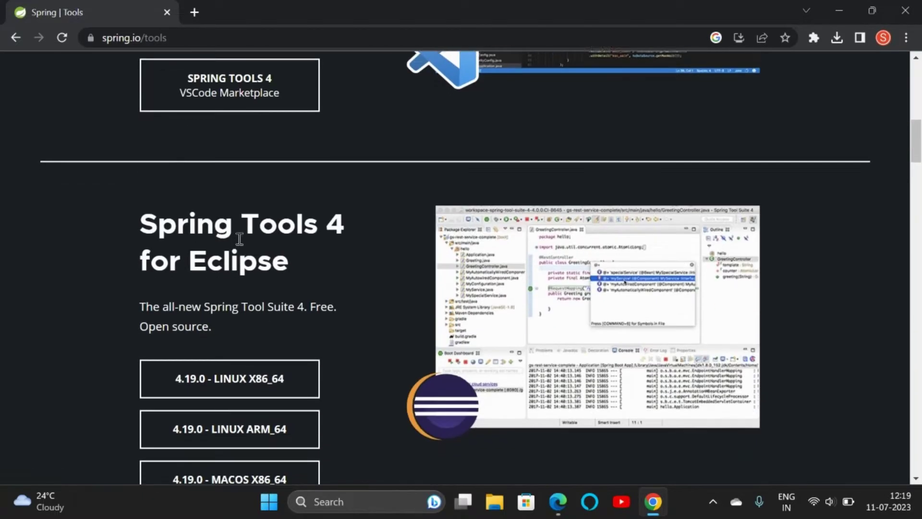
scroll(240, 239, "down", 1)
scroll(240, 239, "down", 1)
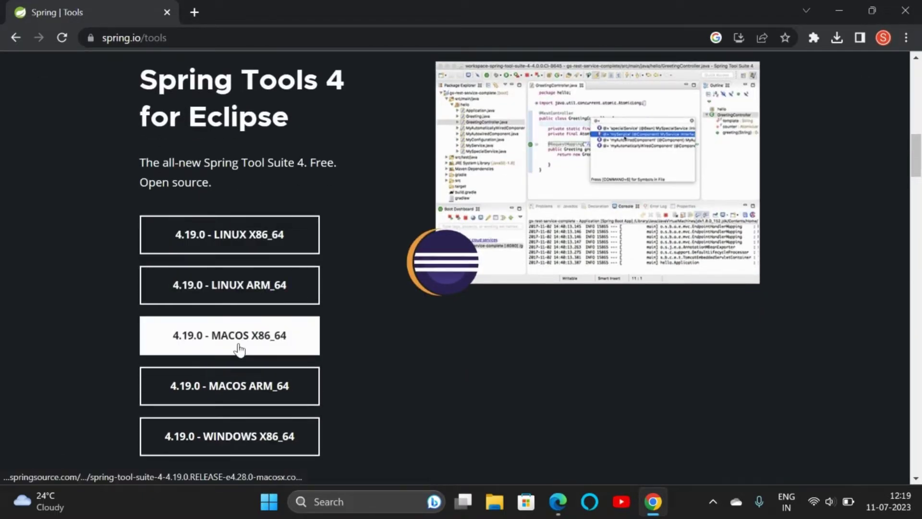
scroll(239, 382, "down", 1)
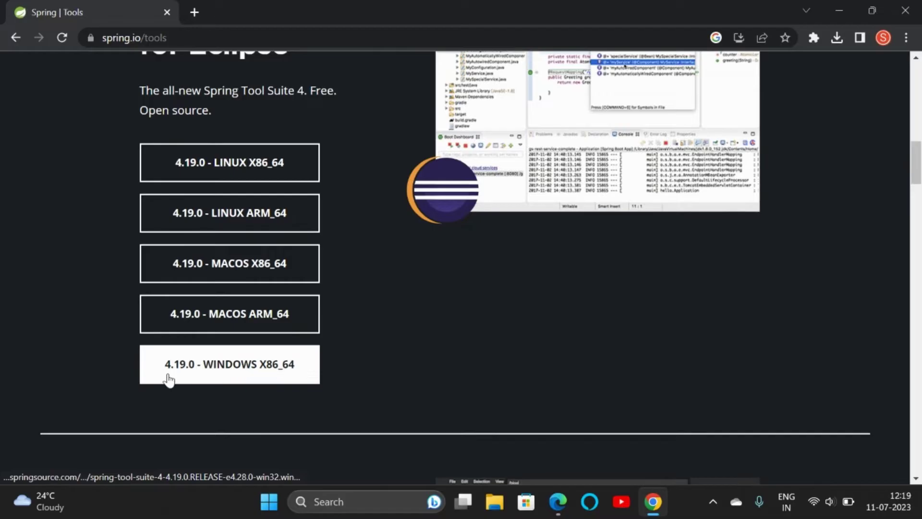
left_click(224, 369)
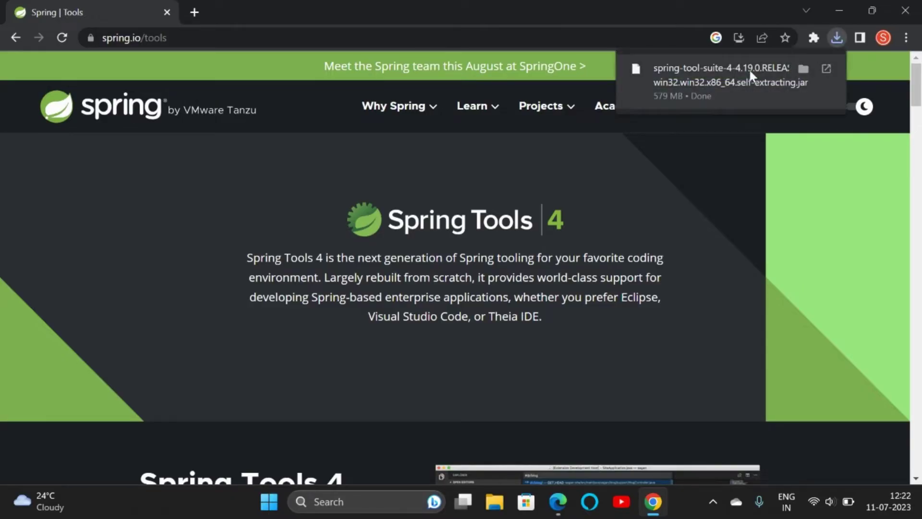
mouse_move(728, 81)
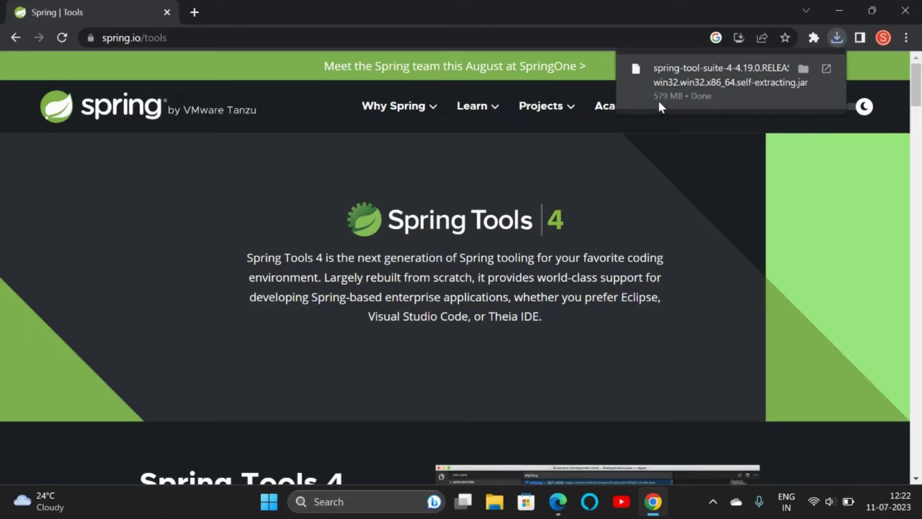
Step: Show the downloaded Spring Tool Suite jar in Downloads and enter 'cmd' in the address bar
left_click(802, 69)
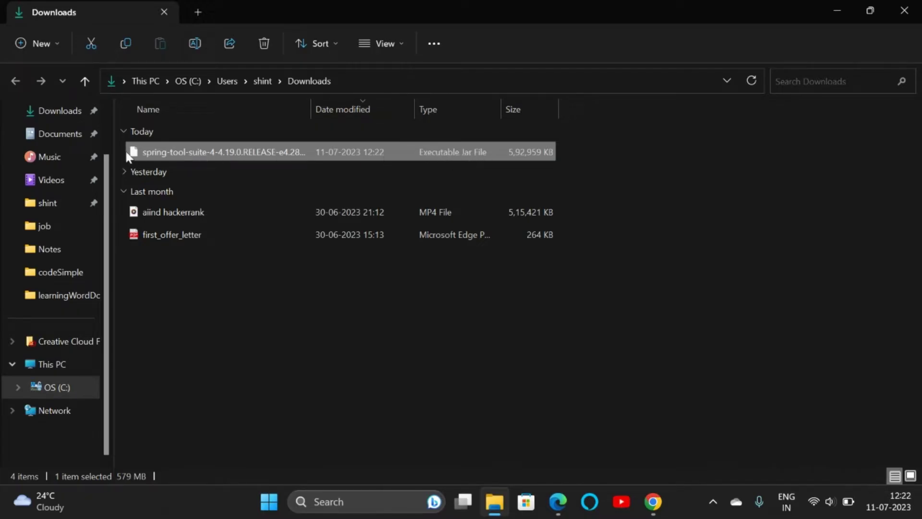
left_click(358, 81)
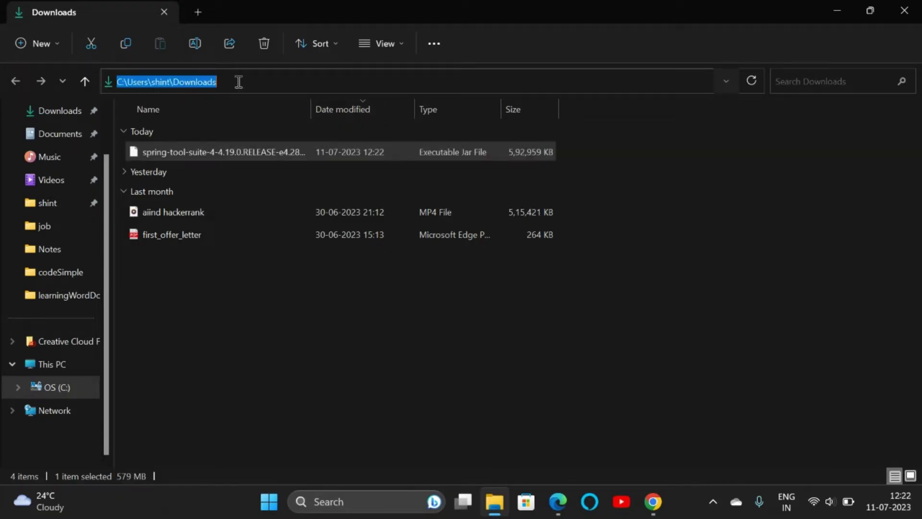
type("cmd")
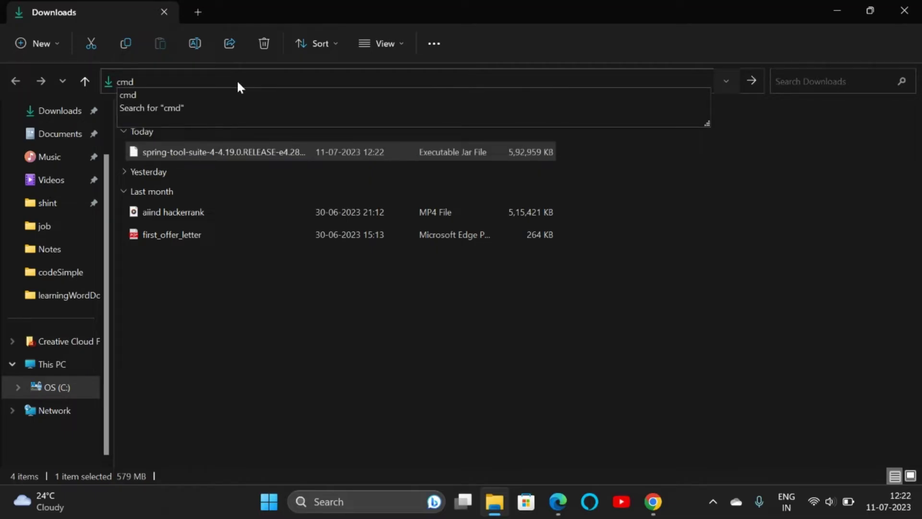
Step: Open a command prompt in Downloads and confirm Java 17.0.7 with java --version
key("Return")
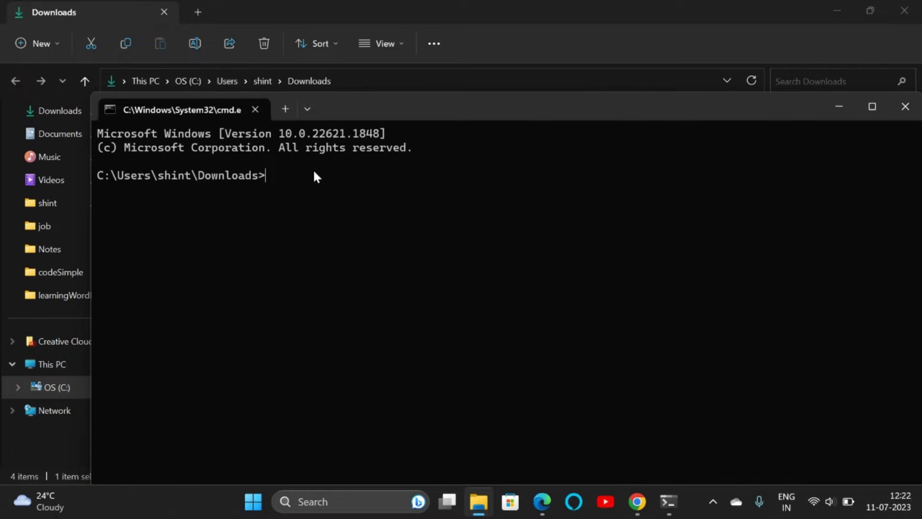
type("java --ver")
type("sion")
key("Return")
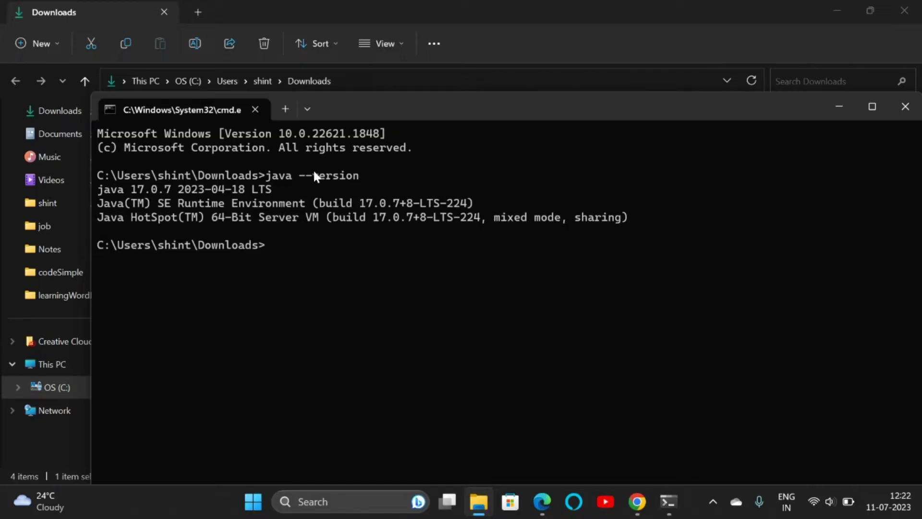
type("ja")
type("va -")
type("jar")
type(" s")
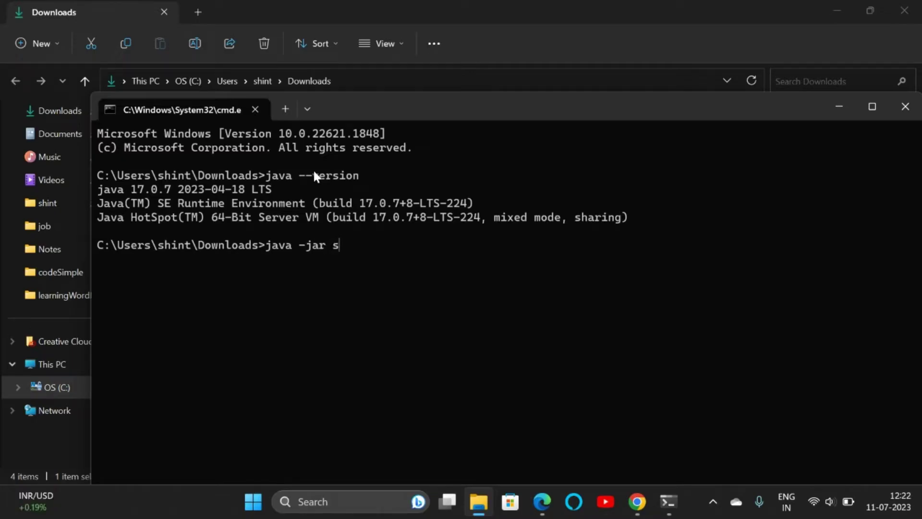
Step: Extract the Spring Tool Suite jar with java -jar into sts-4.19.0.RELEASE, then minimize the prompt
key("Tab")
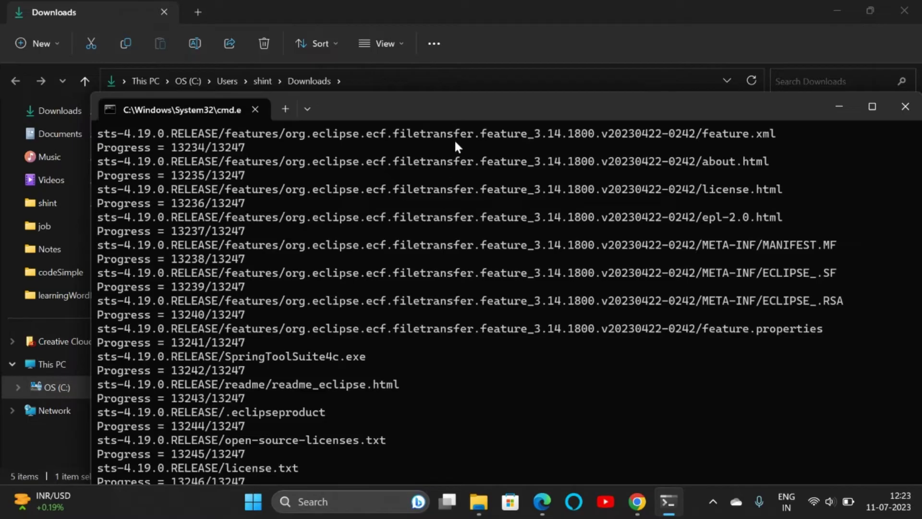
left_click_drag(468, 105, 463, 23)
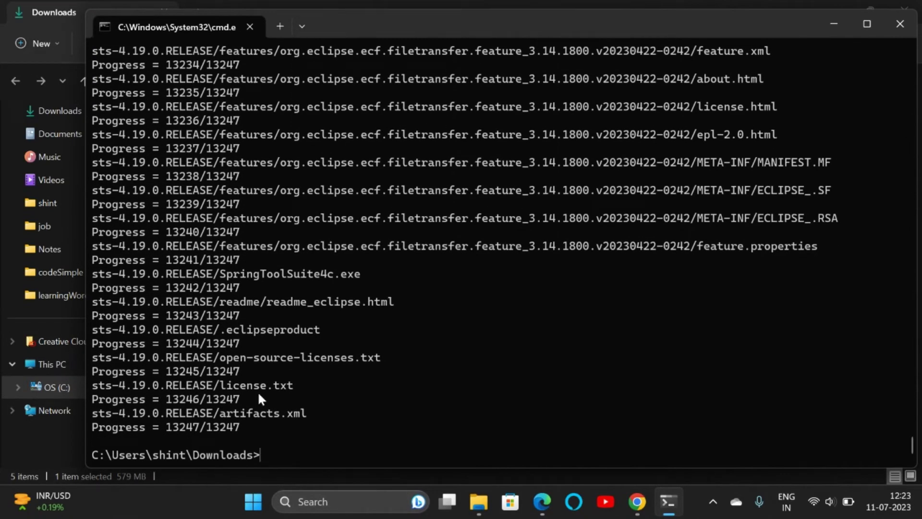
left_click(838, 24)
Step: Open the sts-4.19.0.RELEASE folder in Downloads and launch SpringToolSuite4
left_click(266, 174)
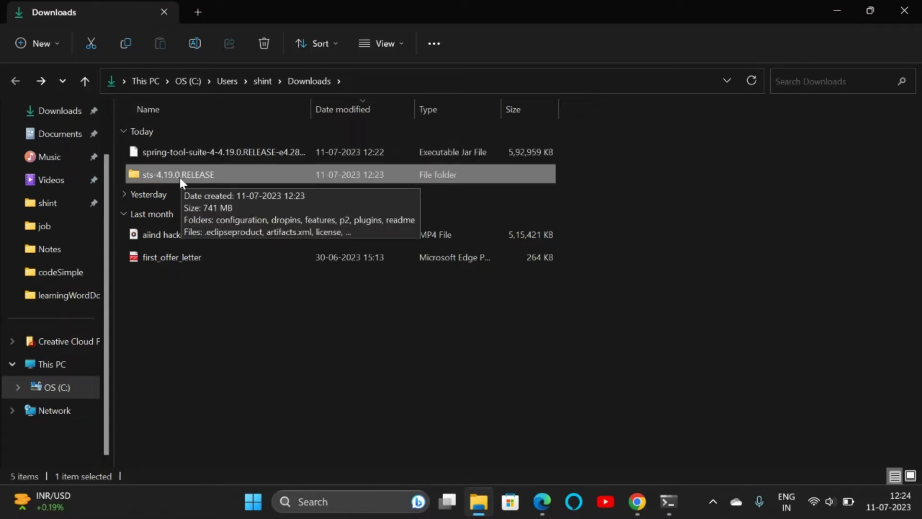
double_click(216, 173)
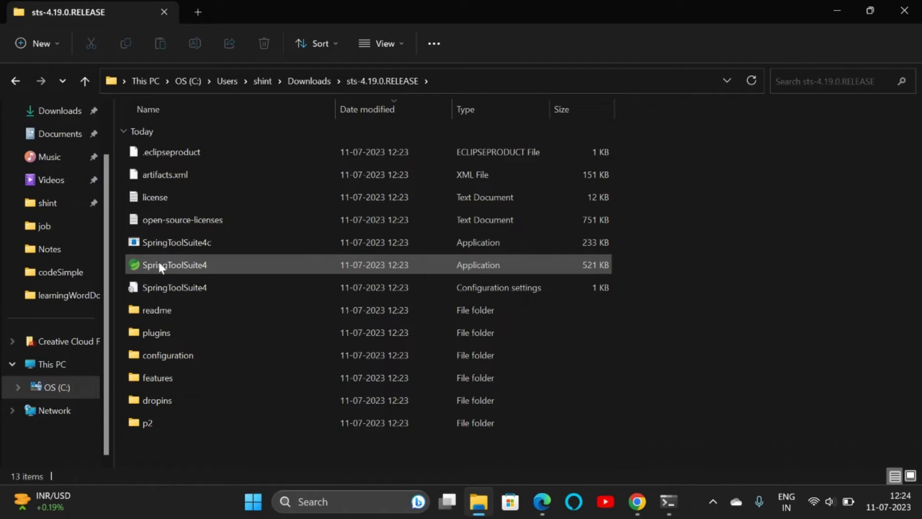
double_click(188, 264)
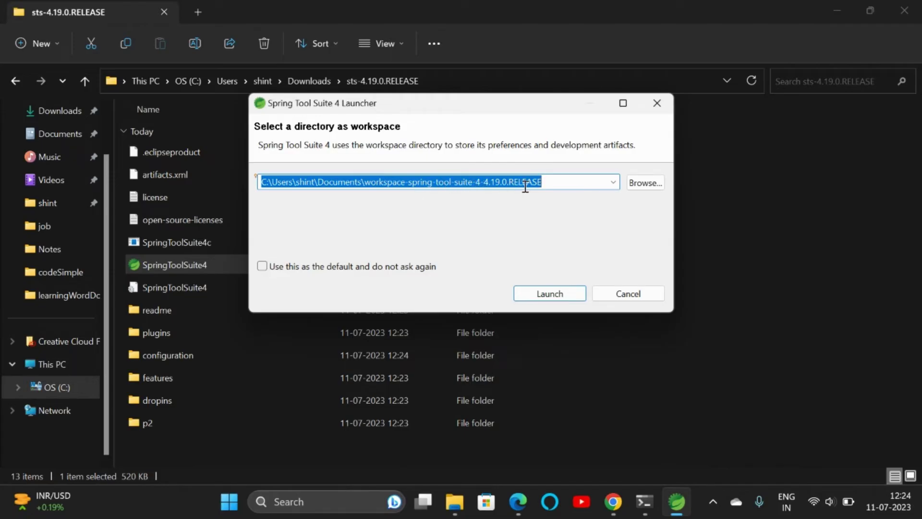
Step: Rename the workspace folder in the path to Java-workspace under Documents and launch
left_click(550, 182)
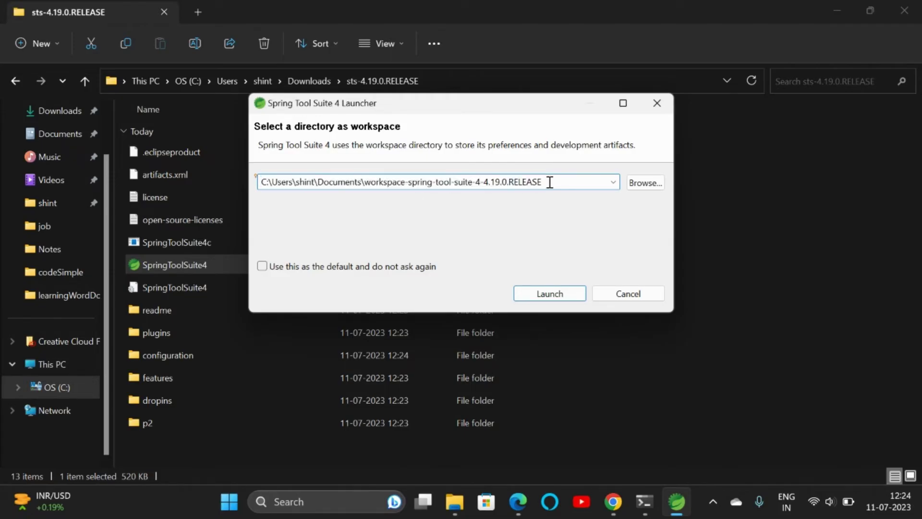
left_click_drag(543, 181, 363, 184)
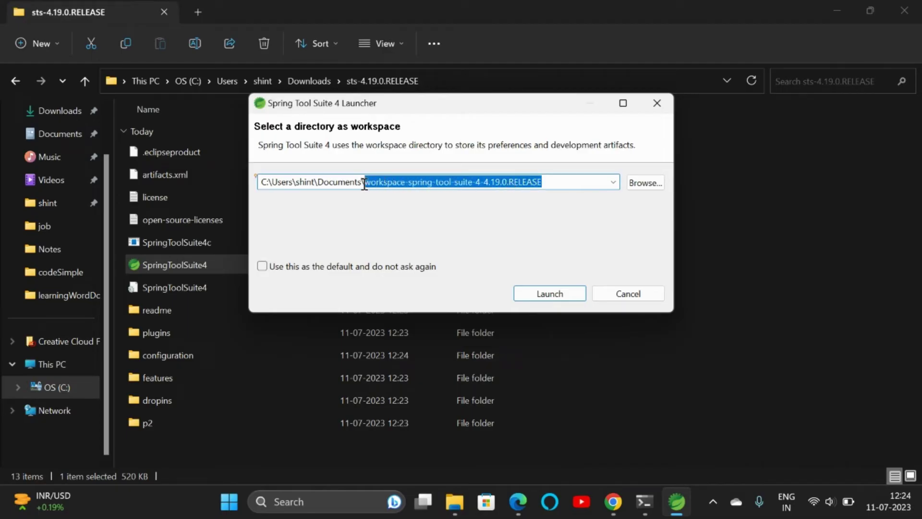
type("works")
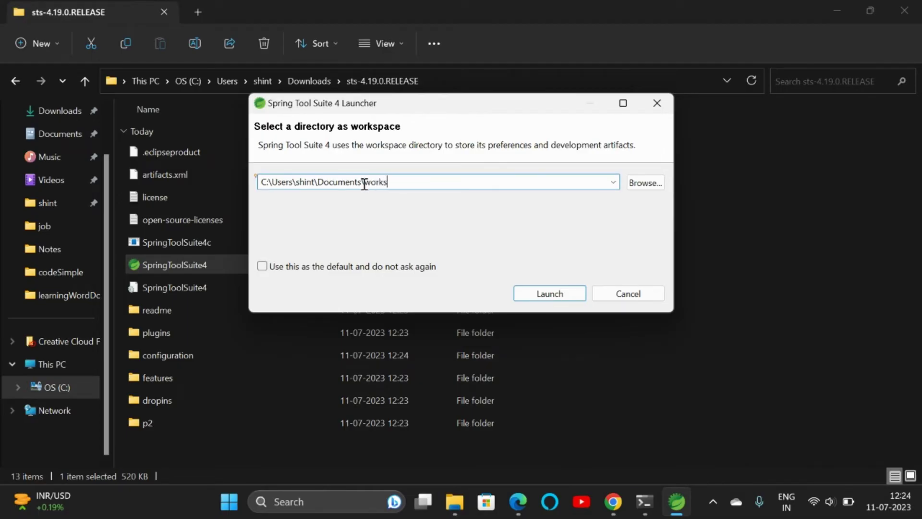
type("pace")
key("Left")
key("Left")
key("Left")
key("Left")
key("Left")
key("Left")
key("Left")
type("Ja")
type("va-")
left_click(549, 293)
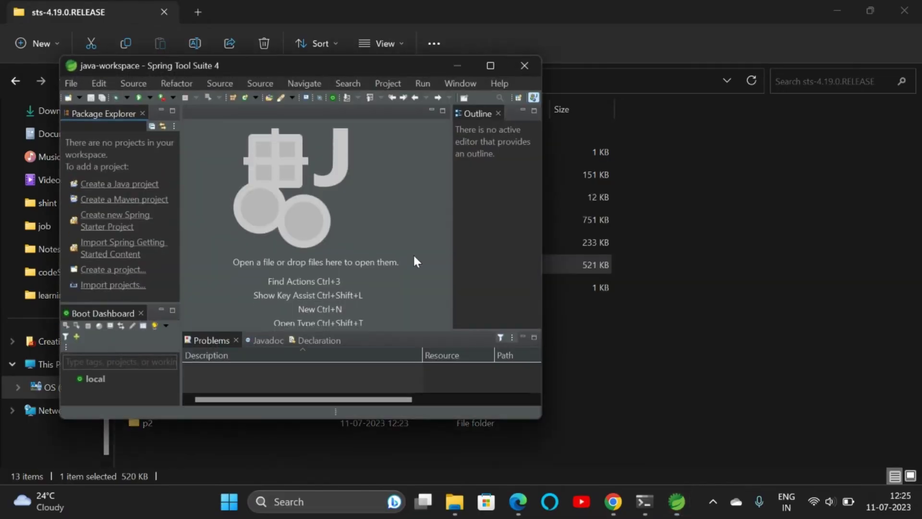
Step: Maximize the IDE, narrow the Package Explorer panel, then minimize the window
left_click(491, 65)
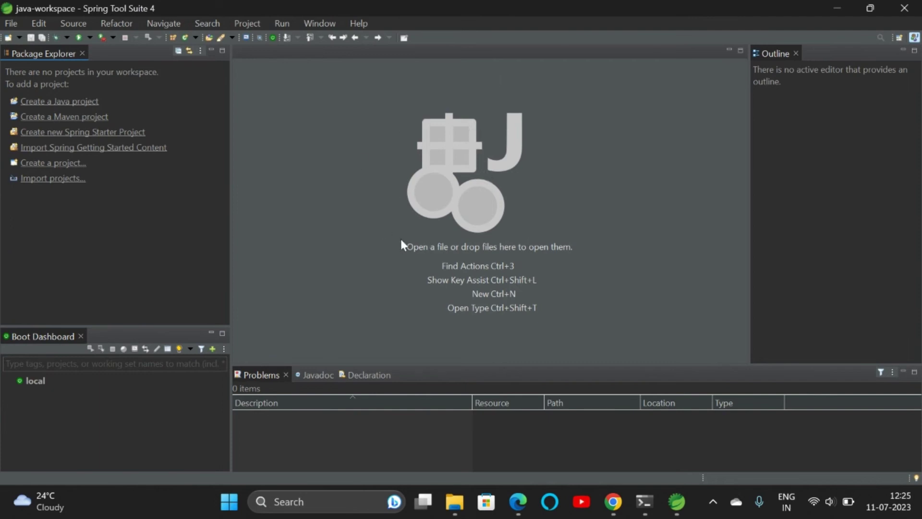
left_click_drag(231, 191, 215, 191)
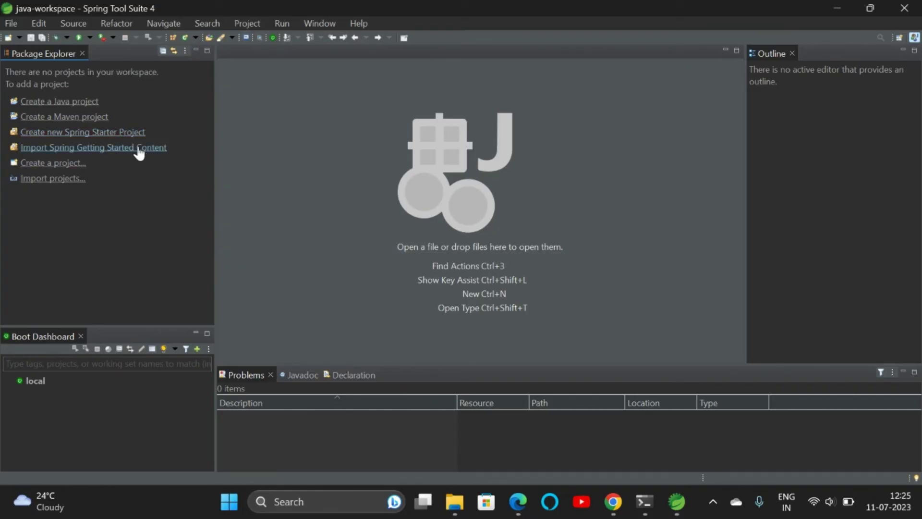
left_click(843, 8)
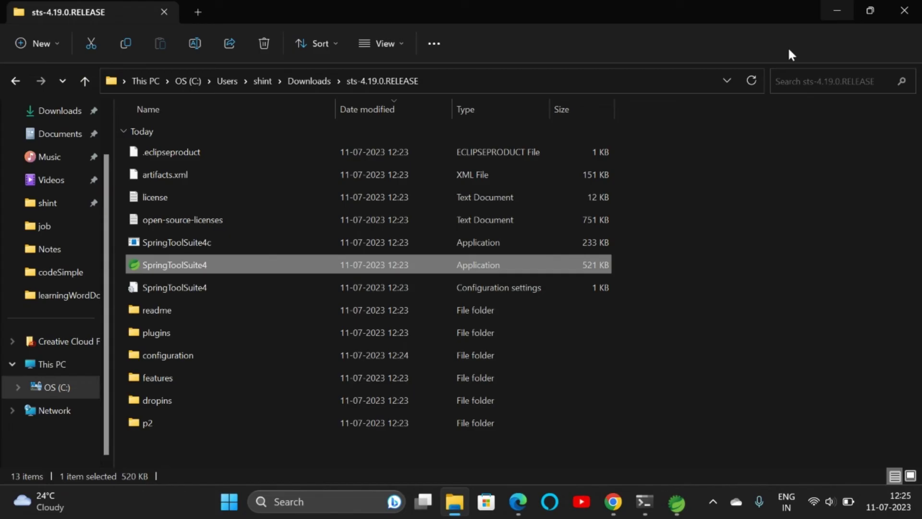
Step: Open sts-4.19.0.RELEASE in C:\Program Files and select the SpringToolSuite4 application
left_click(59, 110)
left_click(197, 174)
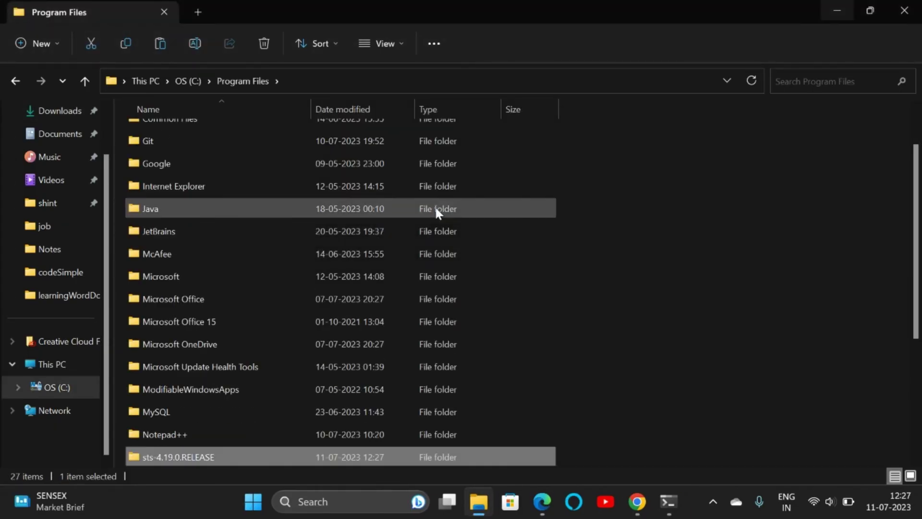
scroll(230, 166, "down", 3)
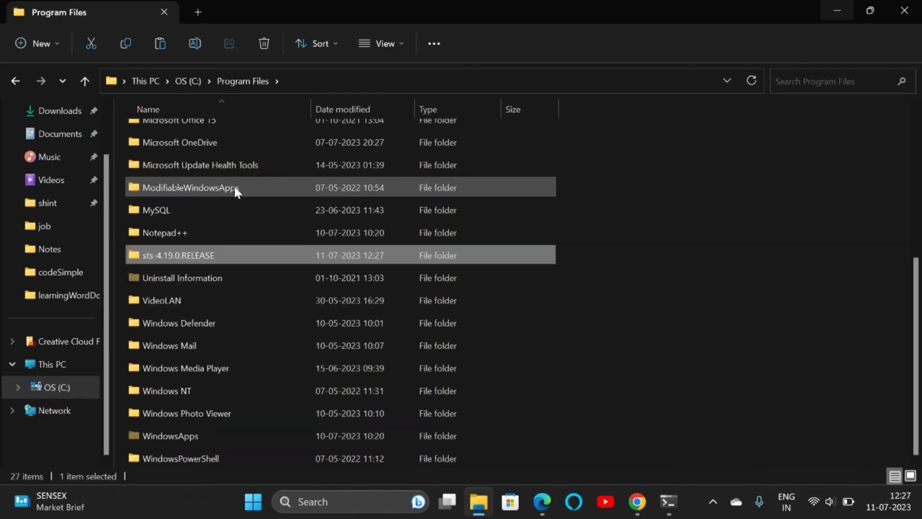
double_click(214, 257)
left_click(185, 355)
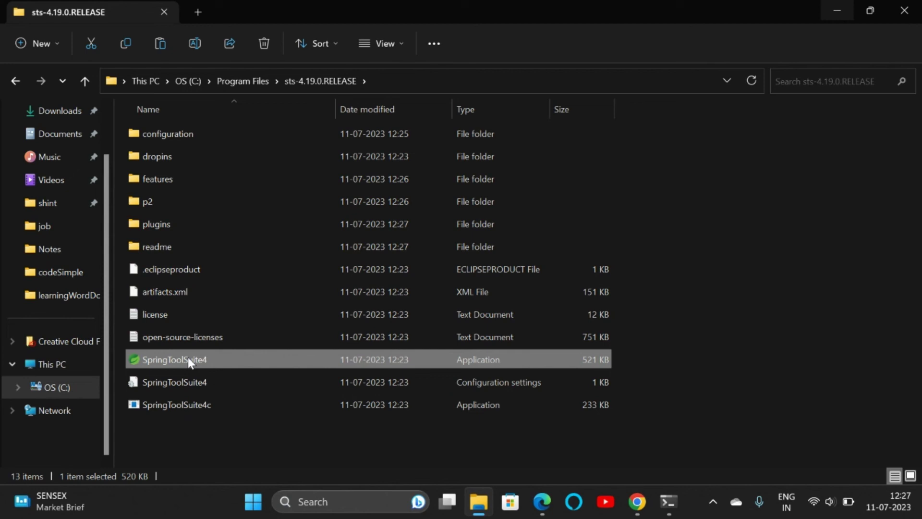
Step: Send SpringToolSuite4 to the Desktop as a shortcut, then close File Explorer and Chrome
right_click(189, 360)
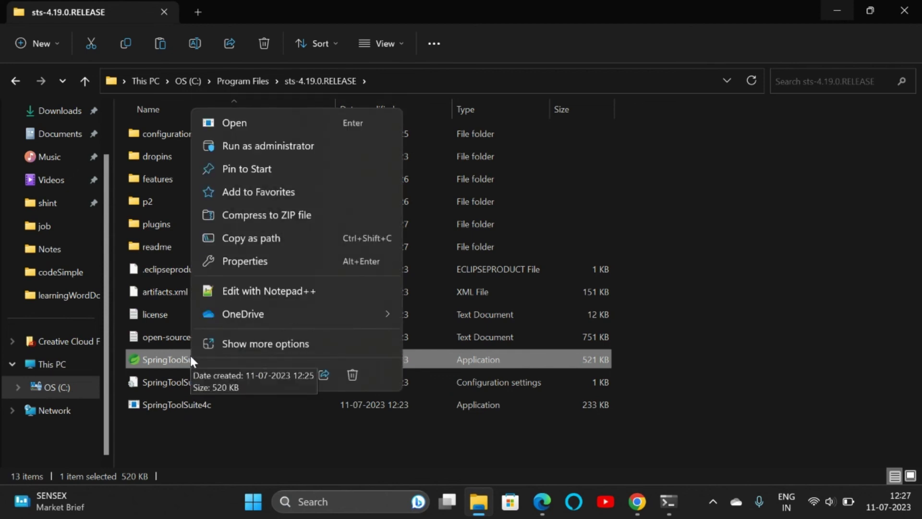
left_click(273, 346)
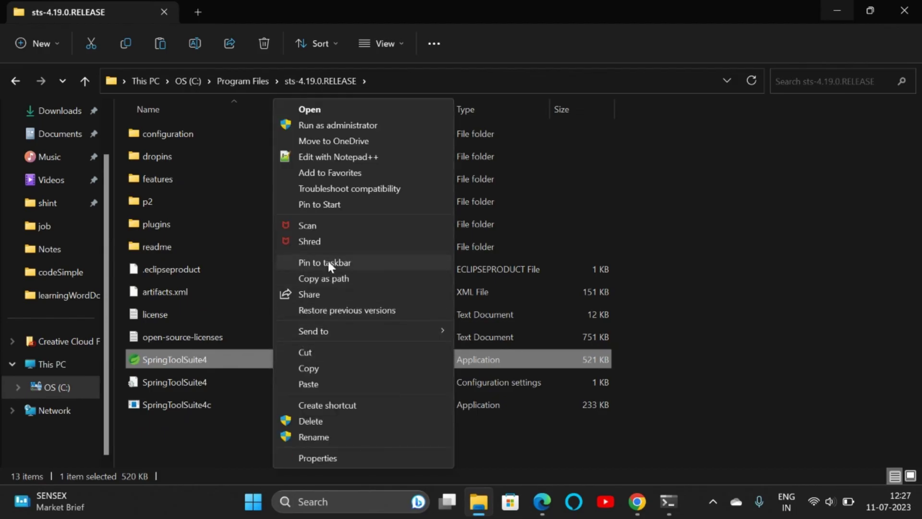
mouse_move(313, 331)
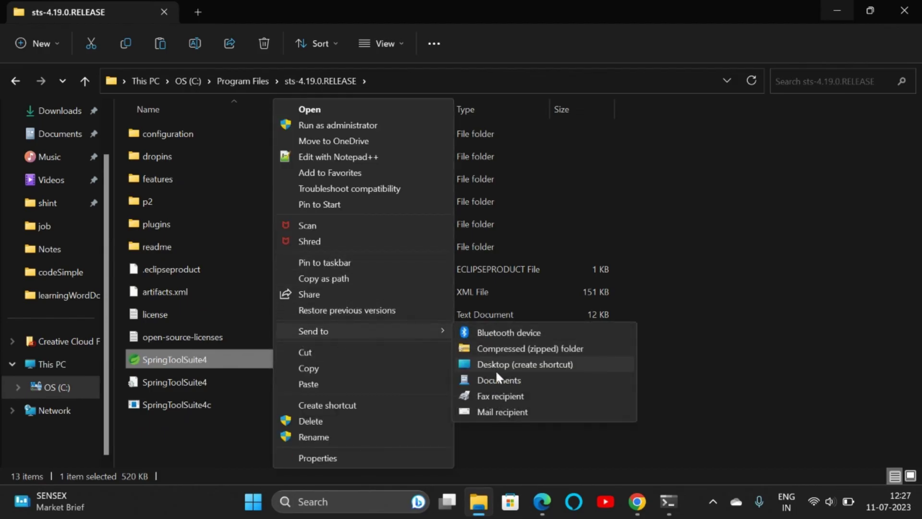
left_click(495, 365)
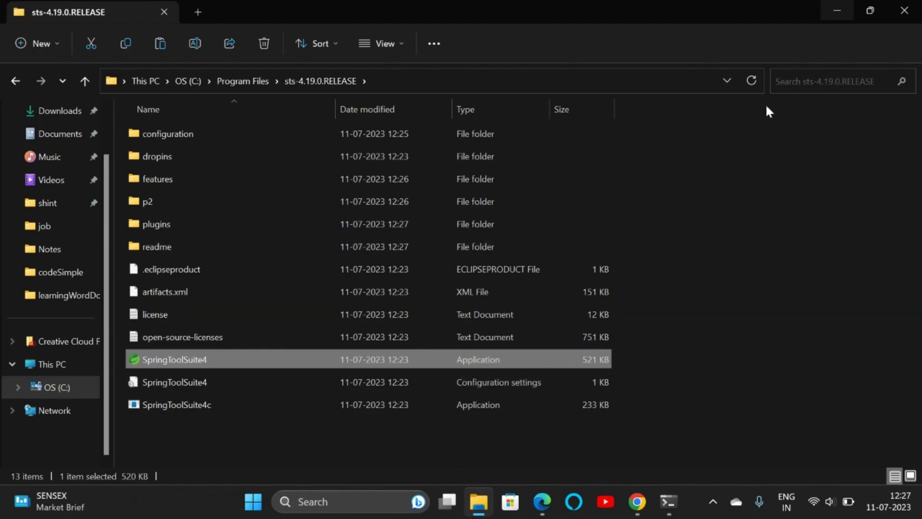
left_click(901, 10)
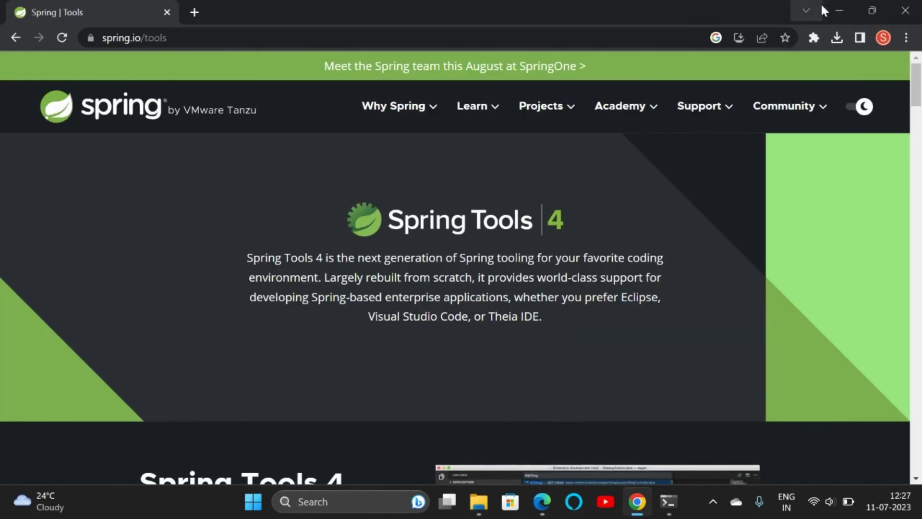
left_click(905, 10)
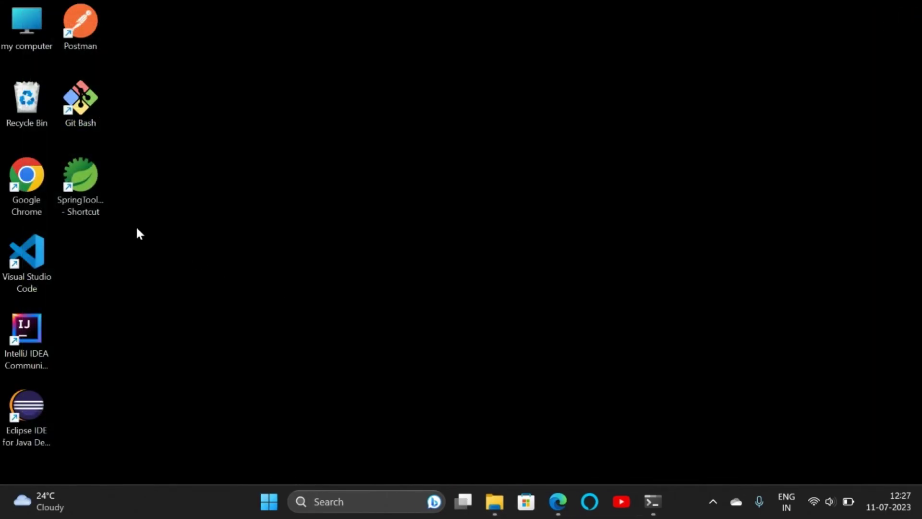